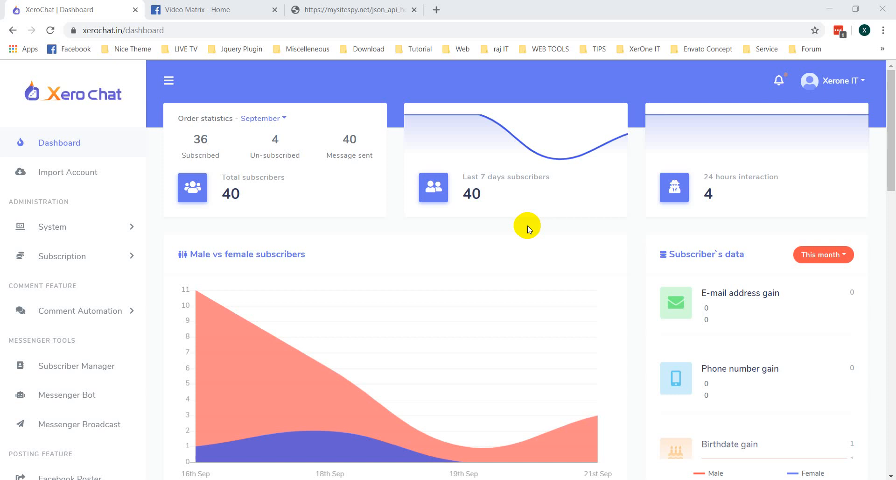
Go to Messenger Bot tools and reach the JSON API Connector page with no connections yet
left_click(67, 395)
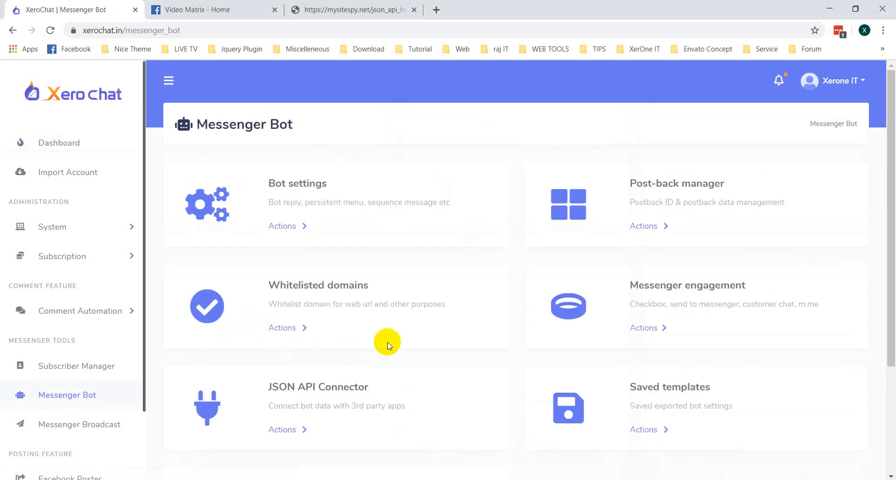
scroll(386, 344, "down", 2)
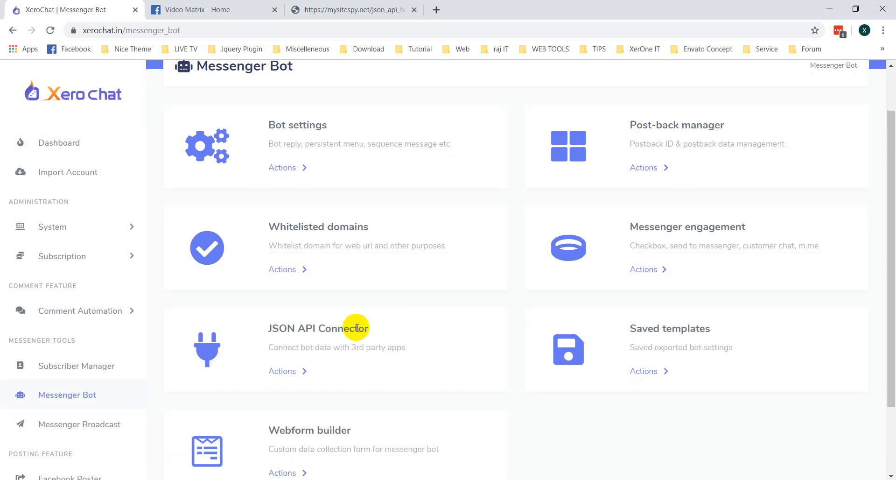
left_click(282, 371)
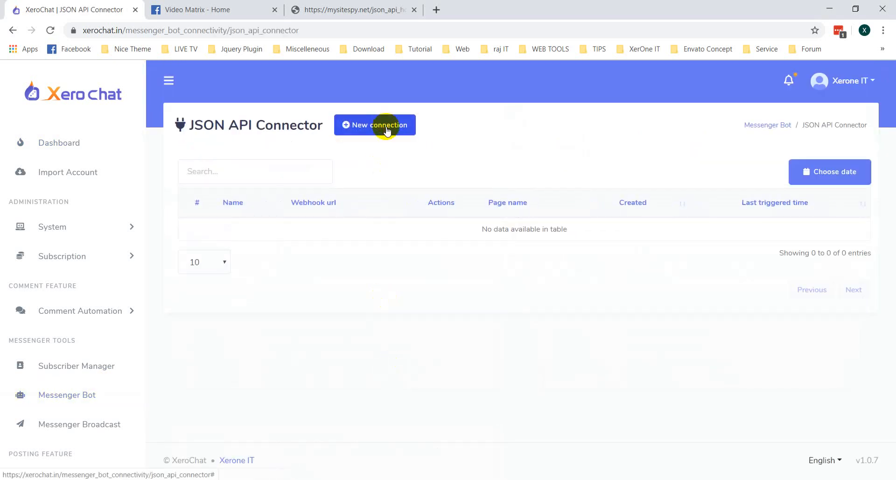
Begin a new connection named 'Demo Cloths order Tracking' for the Video Matrix page
left_click(387, 132)
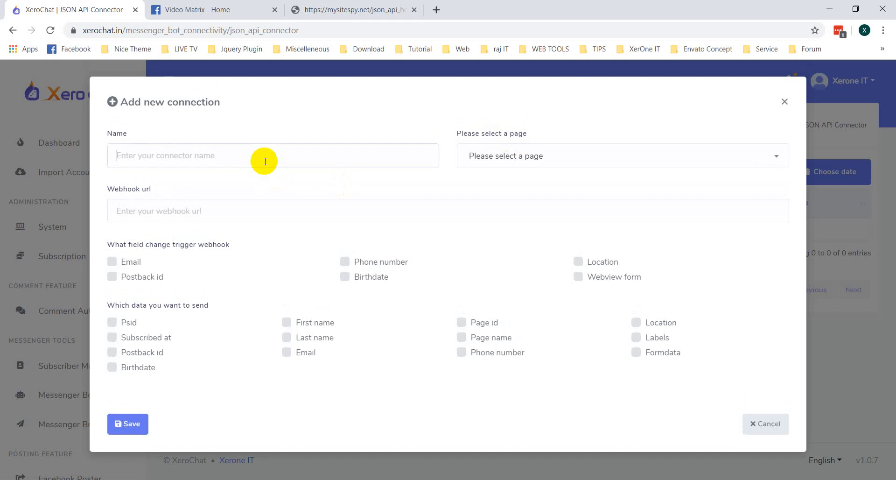
left_click(265, 162)
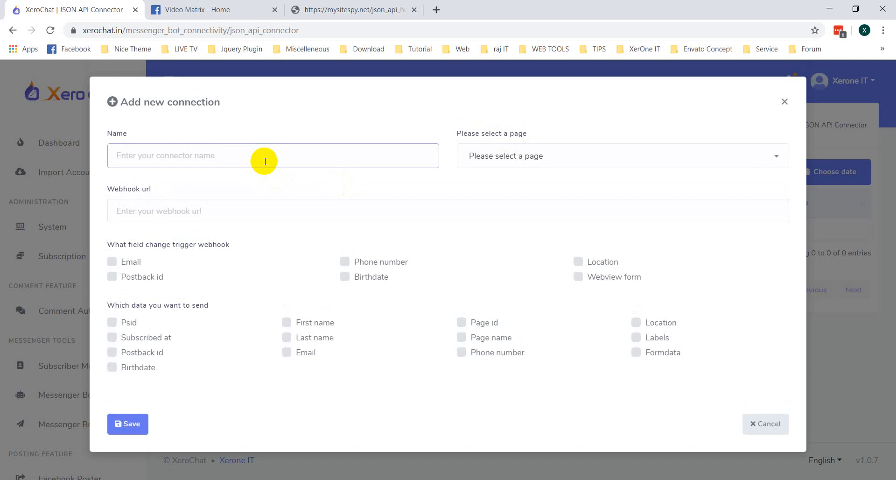
type("Demo Cloths order Tracking")
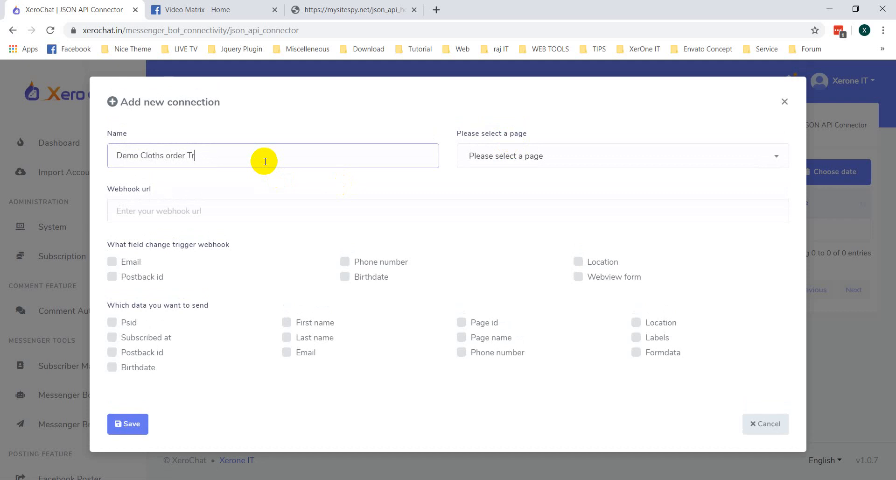
left_click(511, 155)
left_click(504, 235)
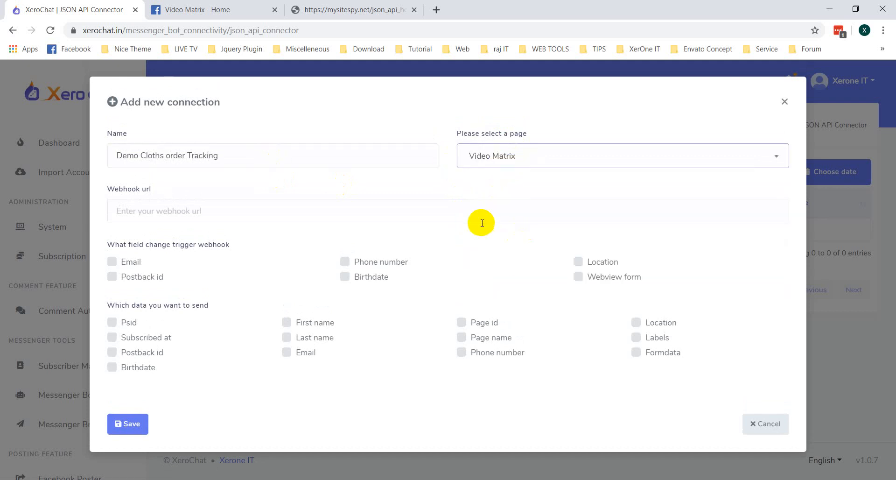
double_click(115, 189)
left_click(195, 207)
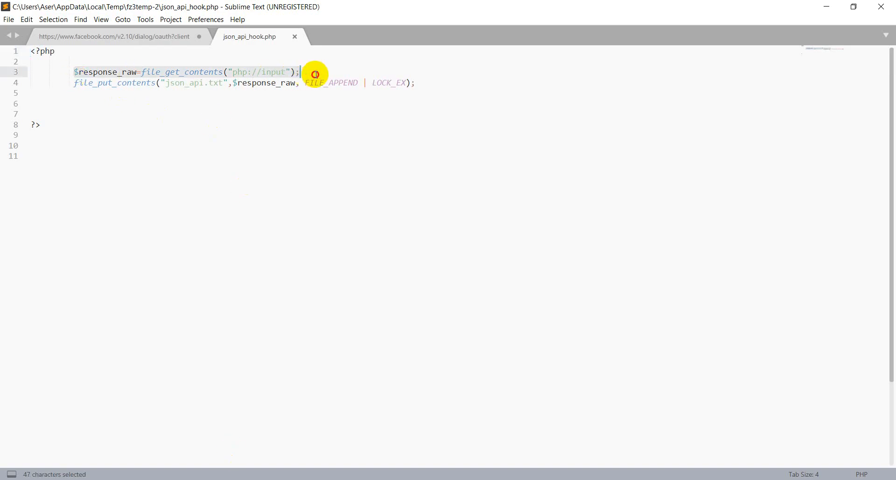
Highlight line 3 of json_api_hook.php that reads raw input via php://input
left_click(296, 114)
left_click(191, 72)
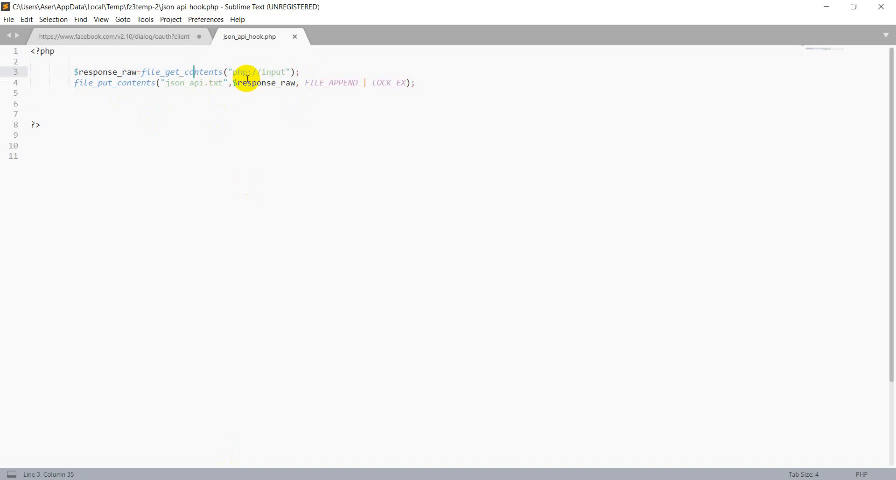
left_click_drag(232, 72, 286, 70)
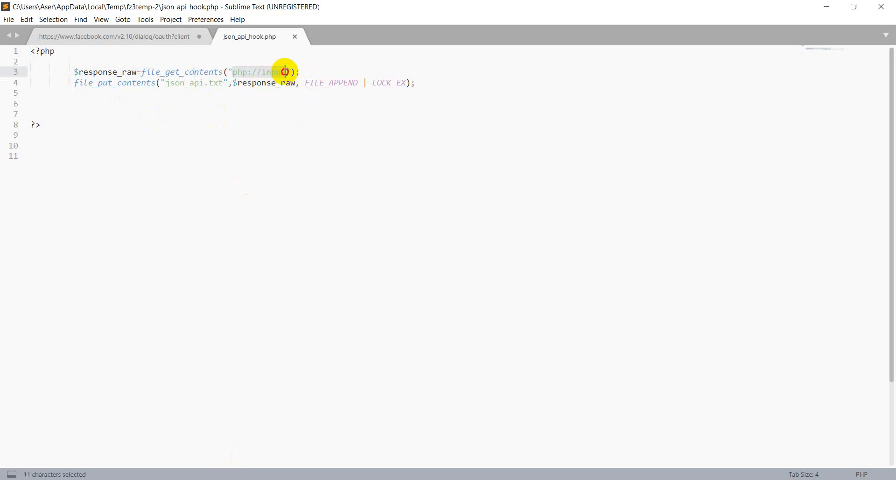
left_click(295, 96)
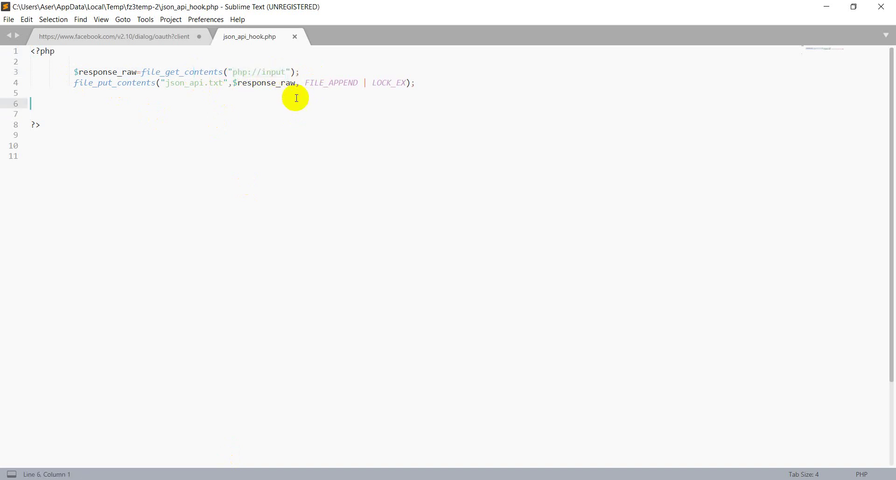
left_click(272, 72)
mouse_move(319, 72)
left_mouse_down()
mouse_move(71, 71)
mouse_move(329, 70)
left_mouse_up()
left_click(72, 72)
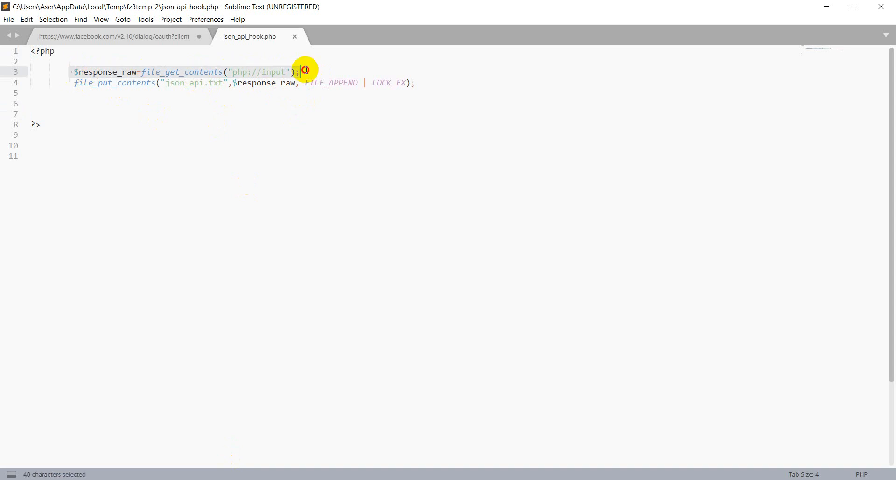
Highlight line 4 that appends the input to json_api.txt with file_put_contents
left_click(203, 119)
left_click_drag(70, 82, 475, 84)
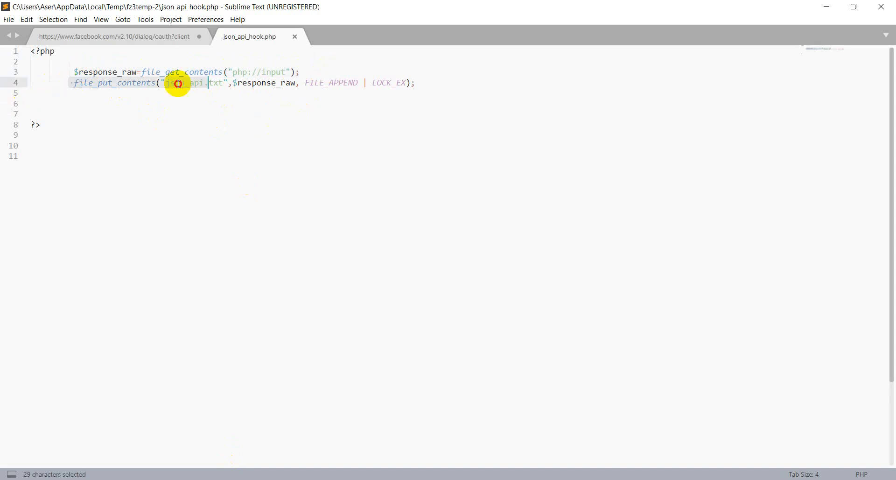
left_click(323, 111)
double_click(198, 83)
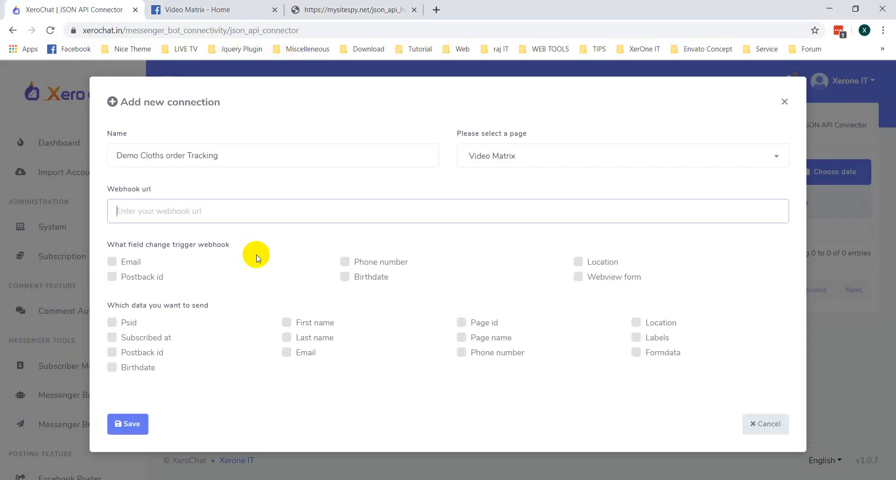
left_click(212, 210)
key("ctrl+v")
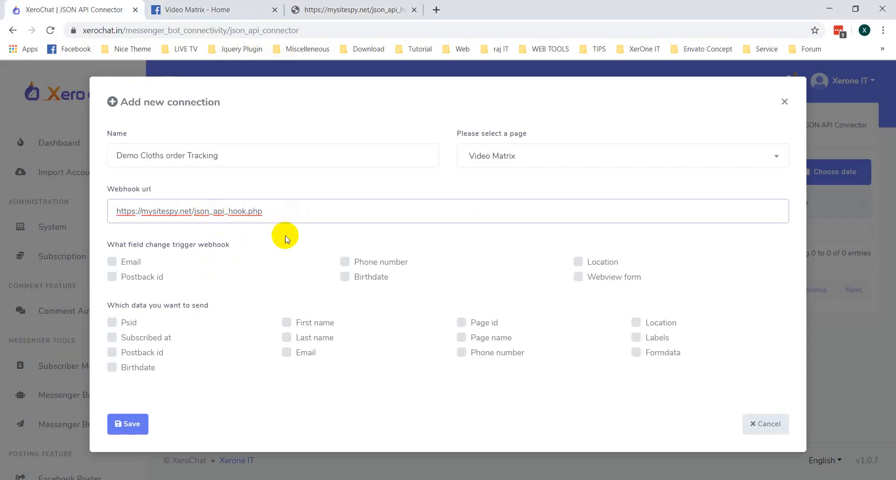
left_click(324, 244)
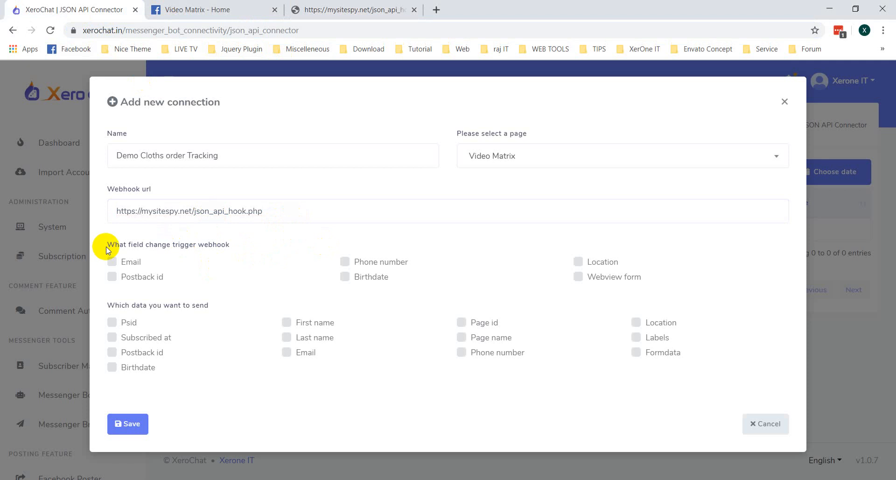
left_click_drag(107, 244, 231, 247)
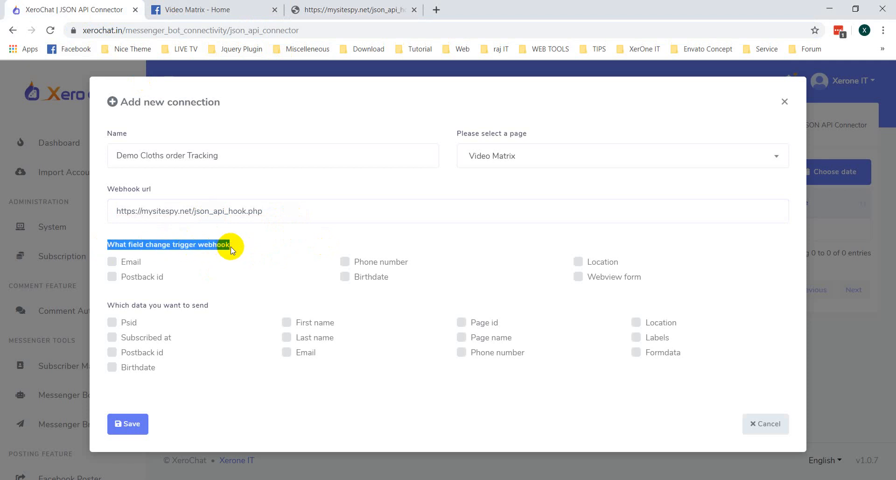
left_click(237, 249)
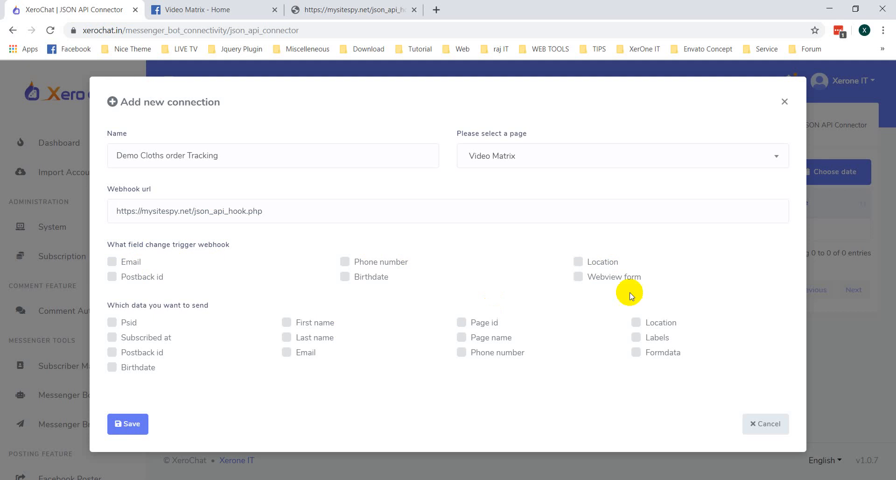
Trigger on Webview form submissions and choose Demo Cloth Order Form [83c567cd88] as the webview
left_click(579, 277)
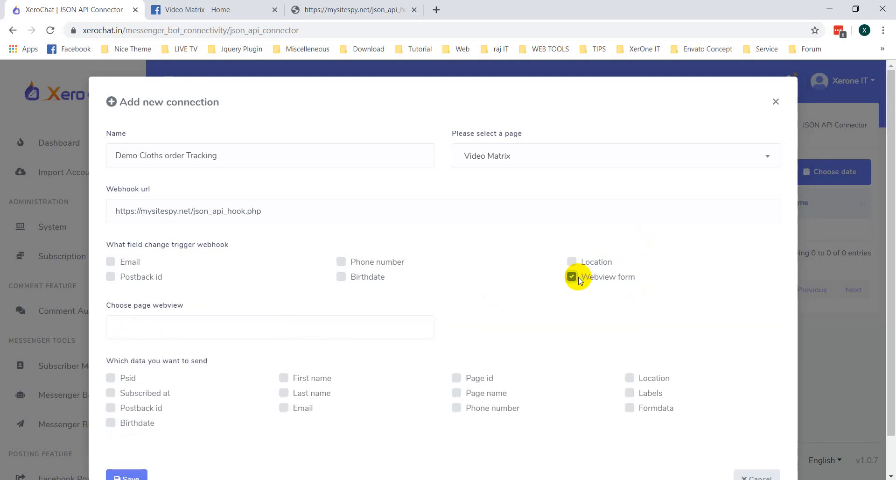
scroll(224, 252, "down", 1)
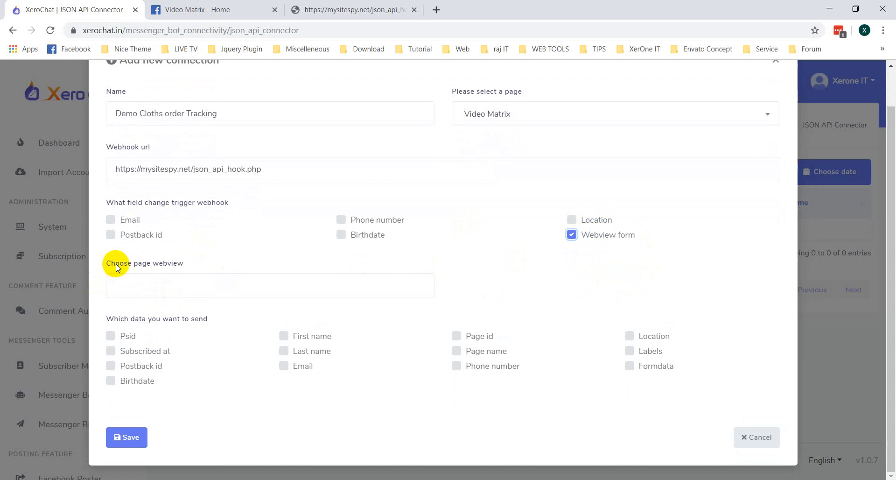
left_click(223, 285)
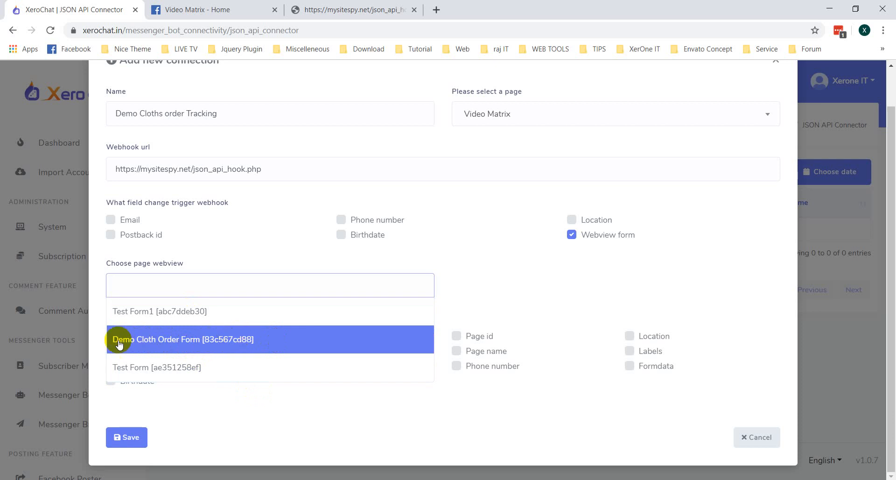
left_click(201, 340)
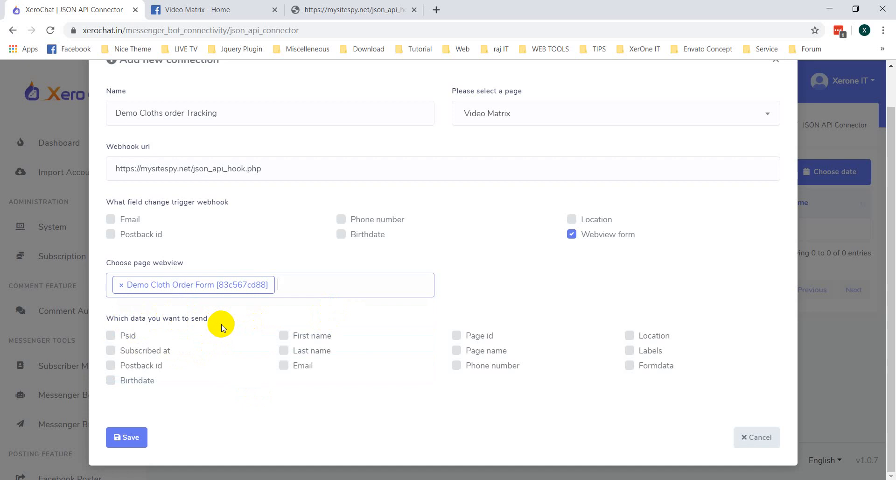
Include Psid, first name, last name, page id, page name and form data in the sent data
left_click(111, 334)
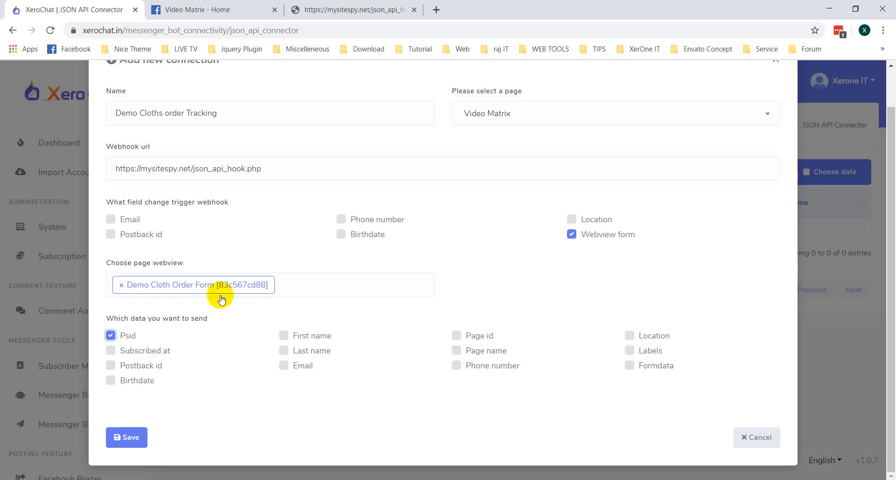
left_click(319, 336)
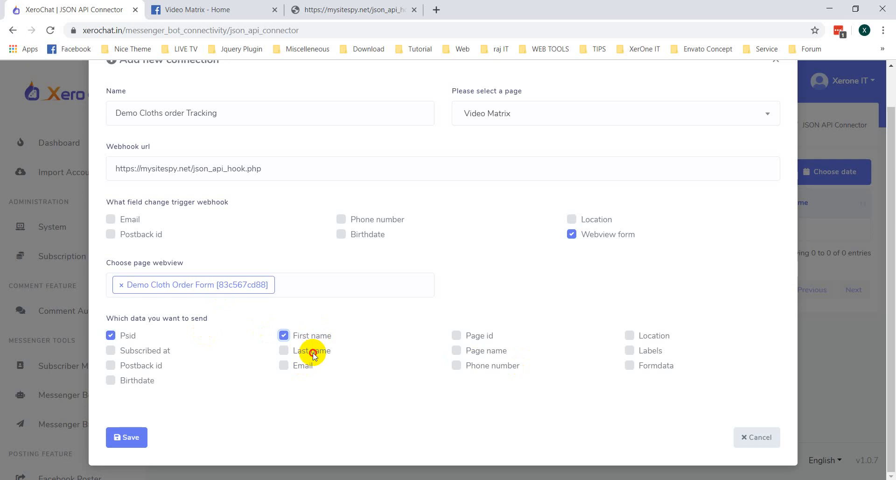
left_click(312, 351)
left_click(491, 337)
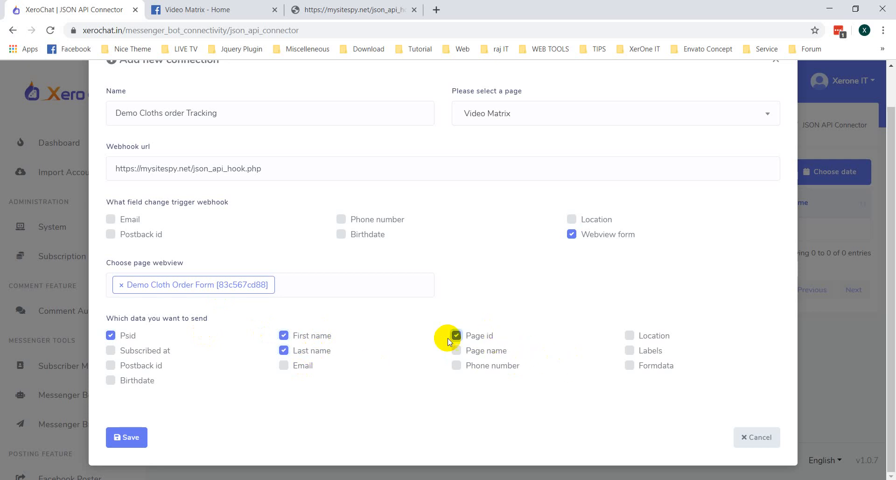
left_click(486, 351)
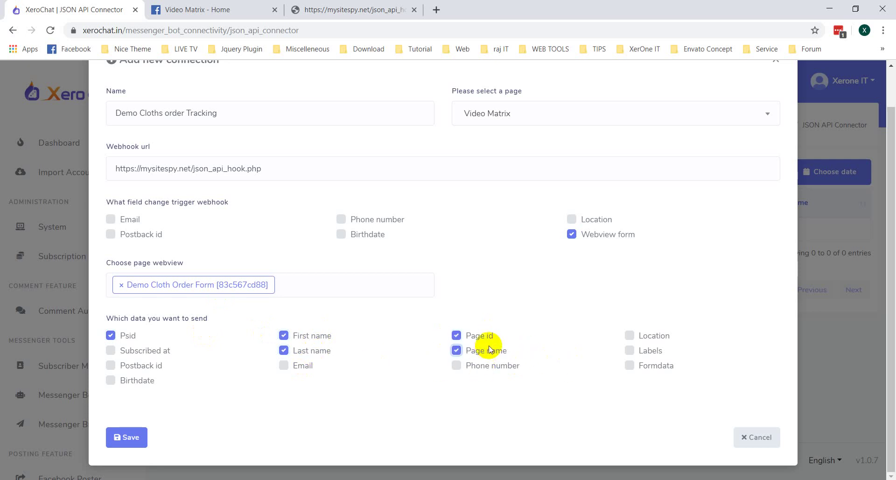
left_click(629, 365)
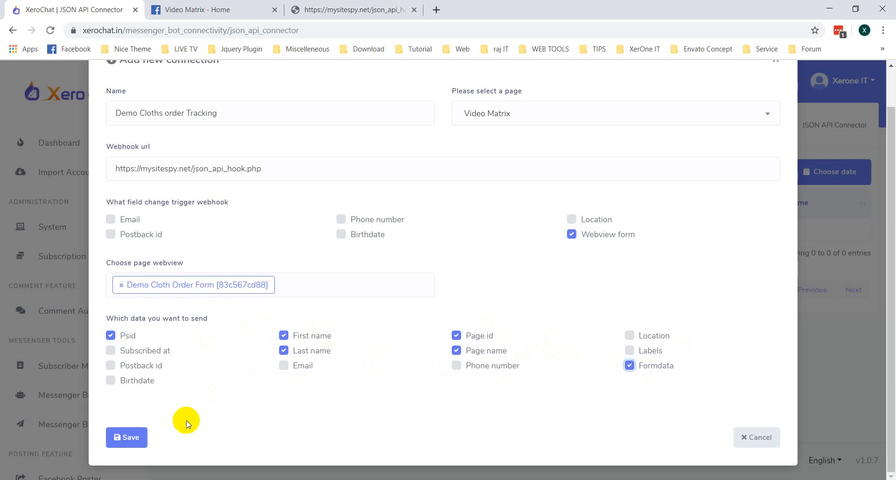
Save the Demo Cloths order Tracking connection and return to the connection list
left_click(127, 437)
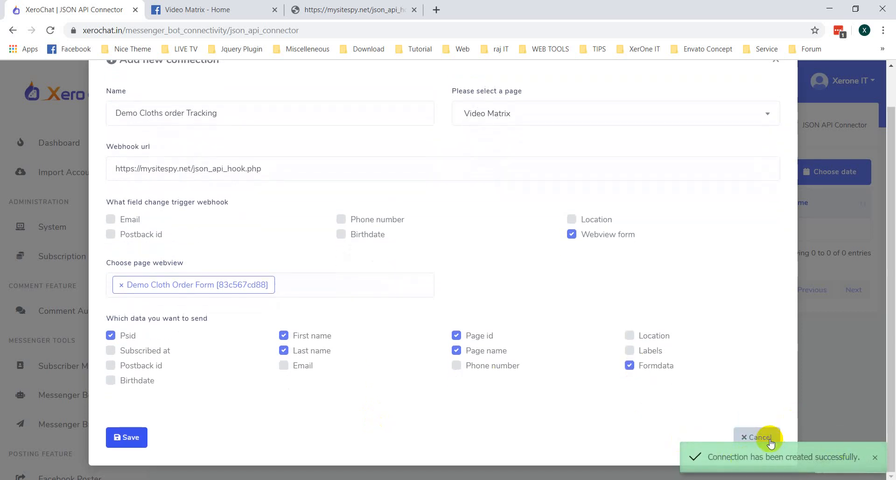
left_click(760, 436)
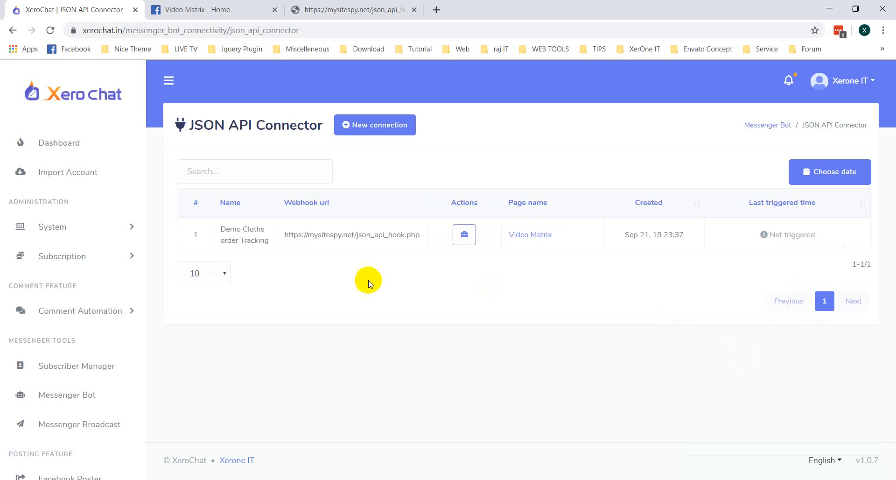
Start a Messenger chat with Video Matrix, send 'cloths' and open the bot's order form
left_click(200, 9)
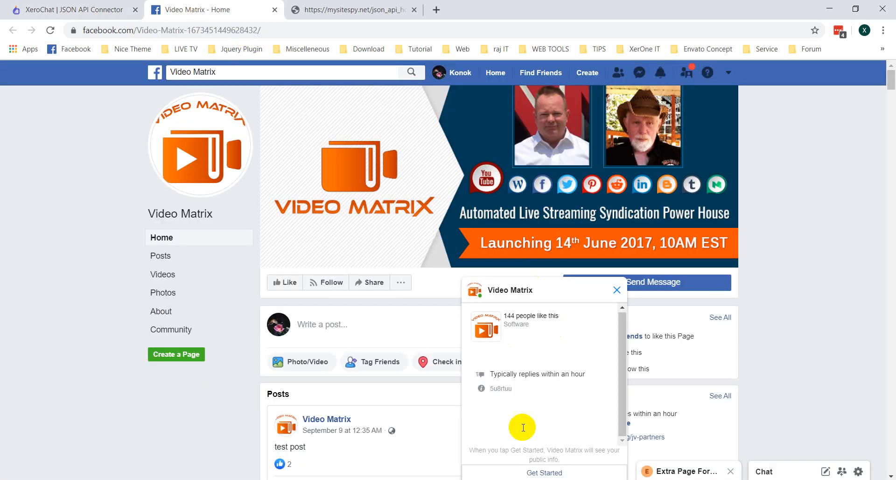
left_click(544, 472)
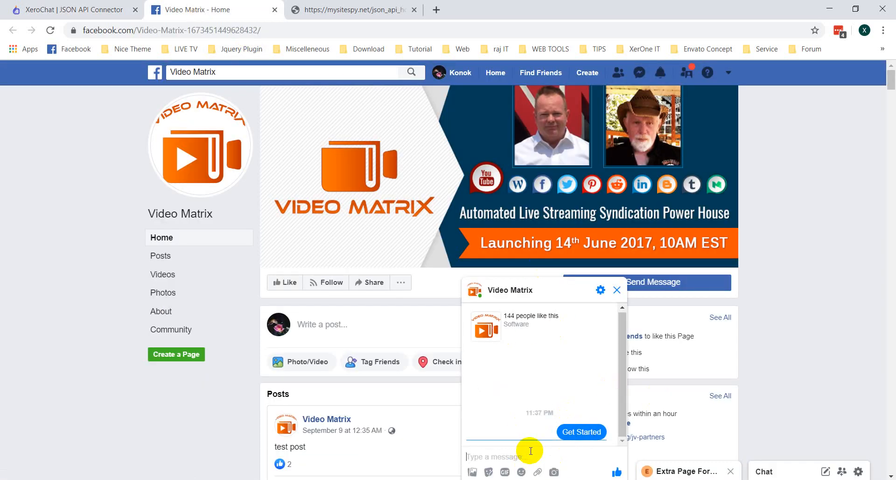
type("cloths")
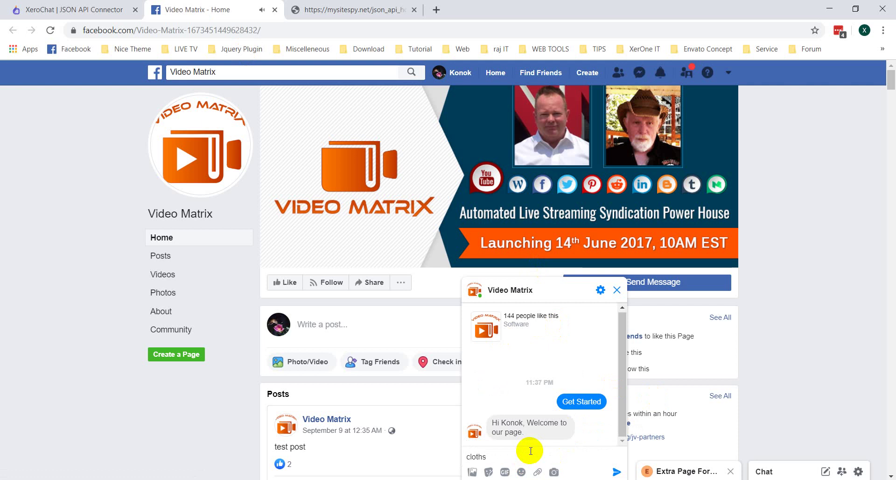
key("Return")
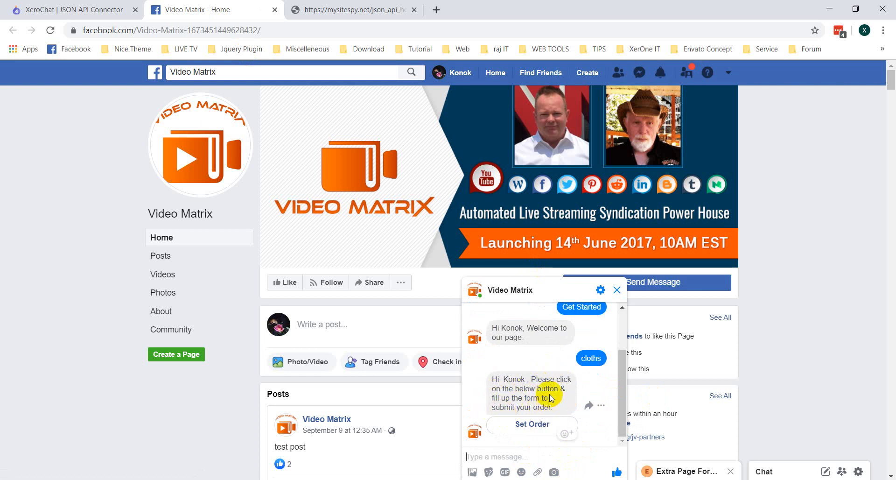
left_click(543, 428)
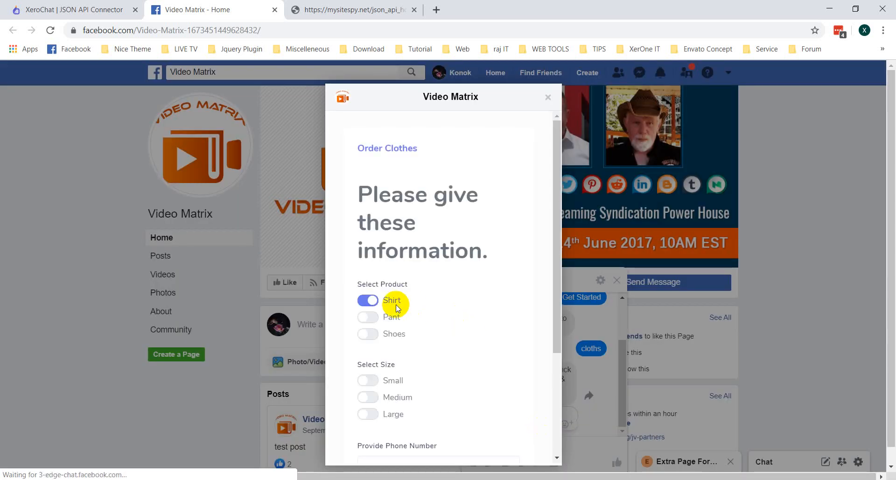
scroll(396, 307, "down", 3)
scroll(396, 307, "up", 2)
Submit an order for Shoes, Medium, phone 88823, delivery date 2019-09-30
left_click(371, 275)
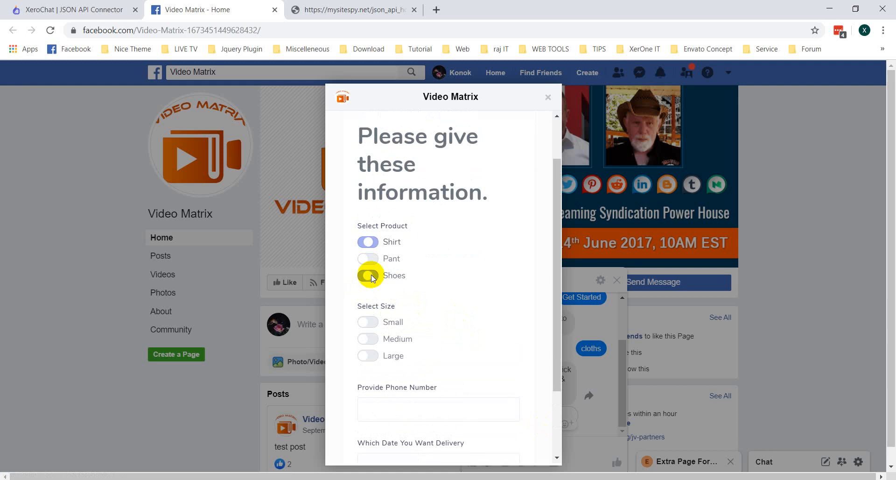
scroll(434, 277, "down", 2)
scroll(434, 276, "down", 1)
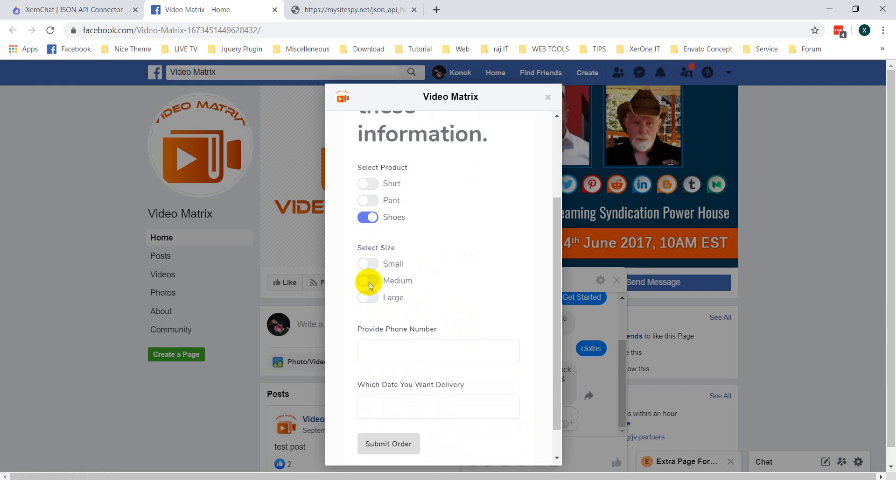
left_click(368, 282)
scroll(427, 315, "down", 1)
left_click(430, 316)
type("88823")
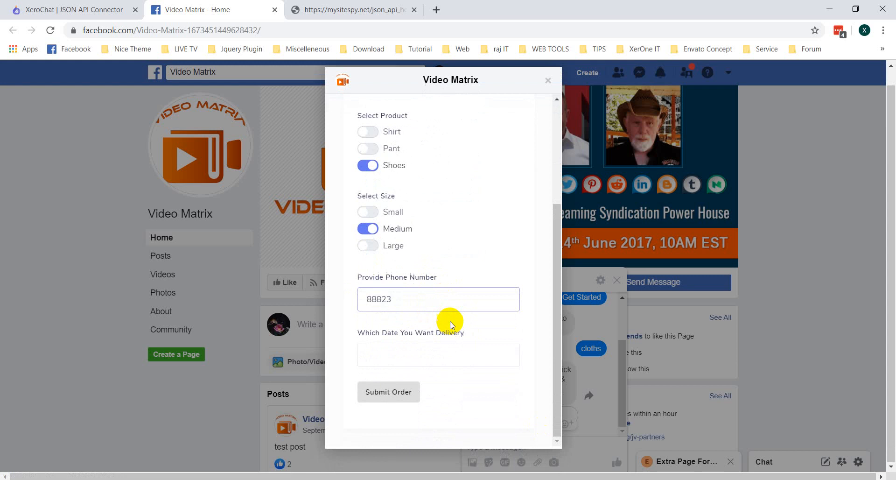
left_click(403, 371)
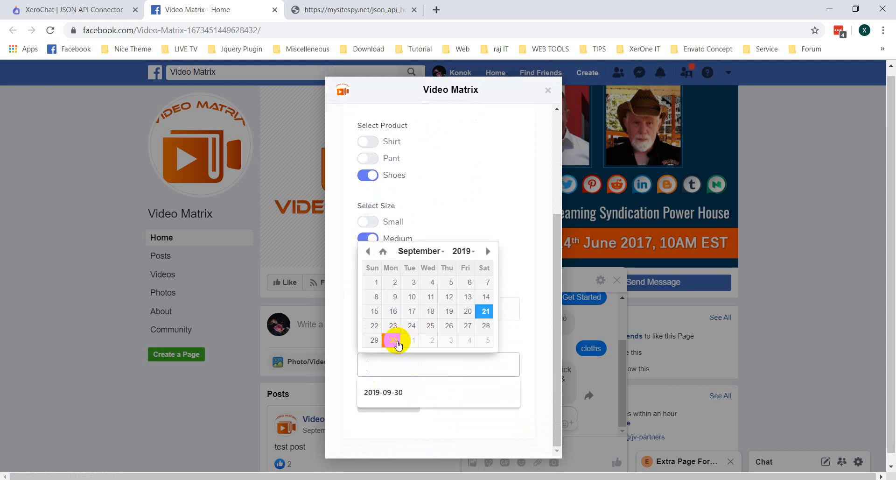
left_click(397, 341)
left_click(550, 320)
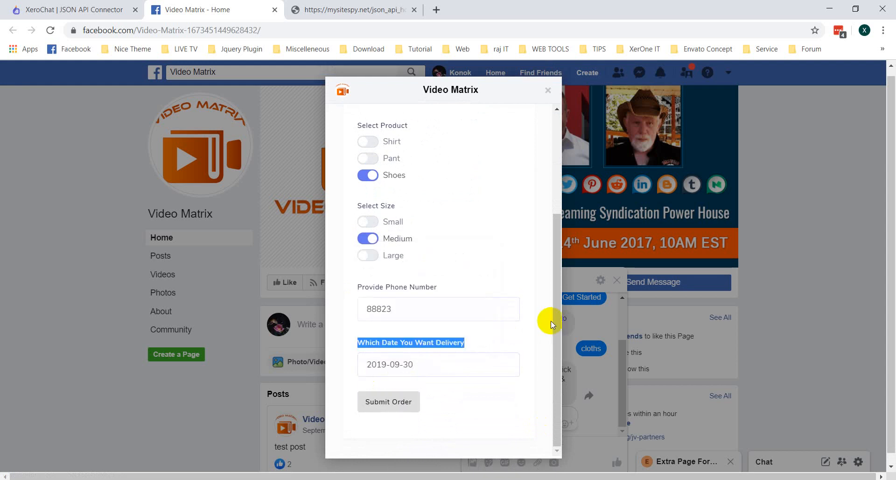
left_click(411, 406)
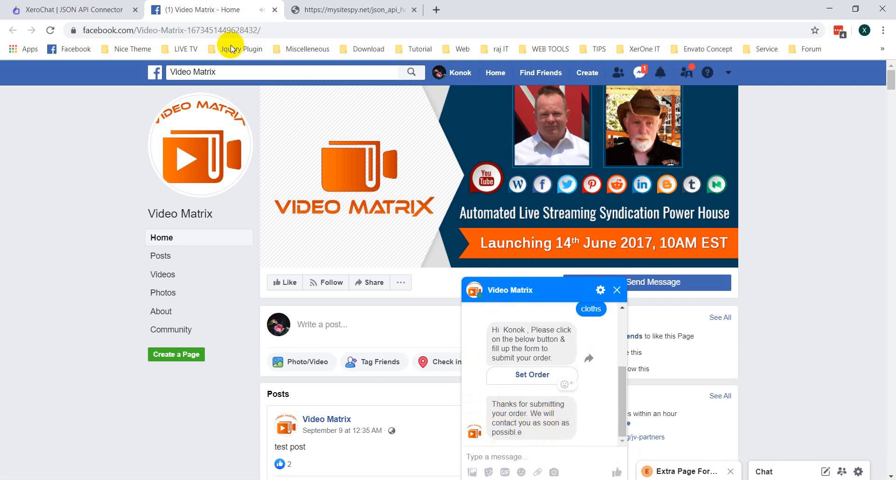
Reload the JSON API connector list and open the Demo Cloths order Tracking report
left_click(70, 9)
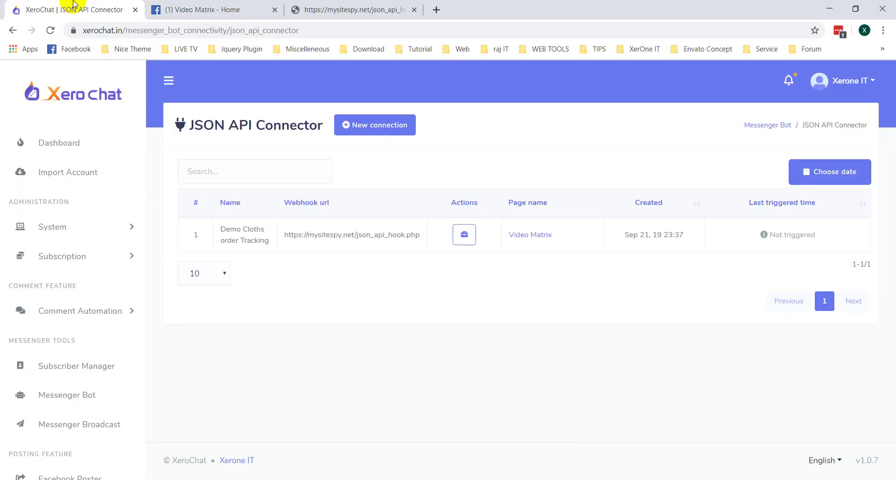
left_click(388, 30)
key("Return")
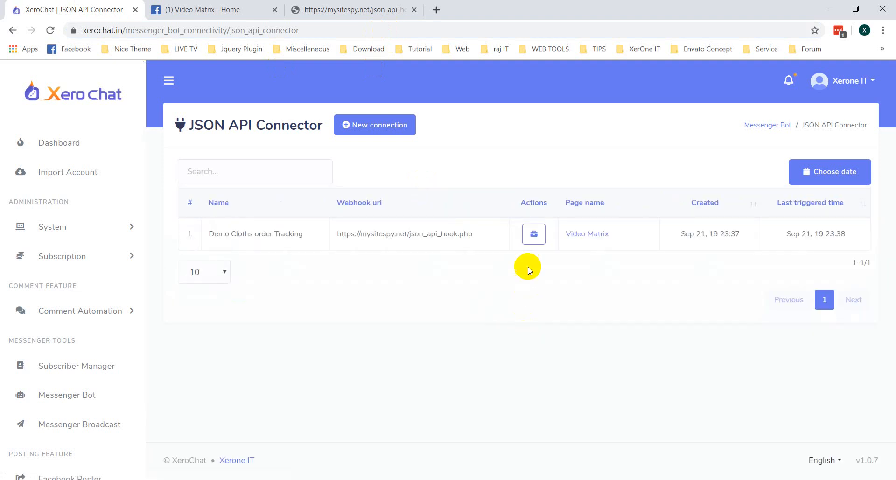
left_click(534, 233)
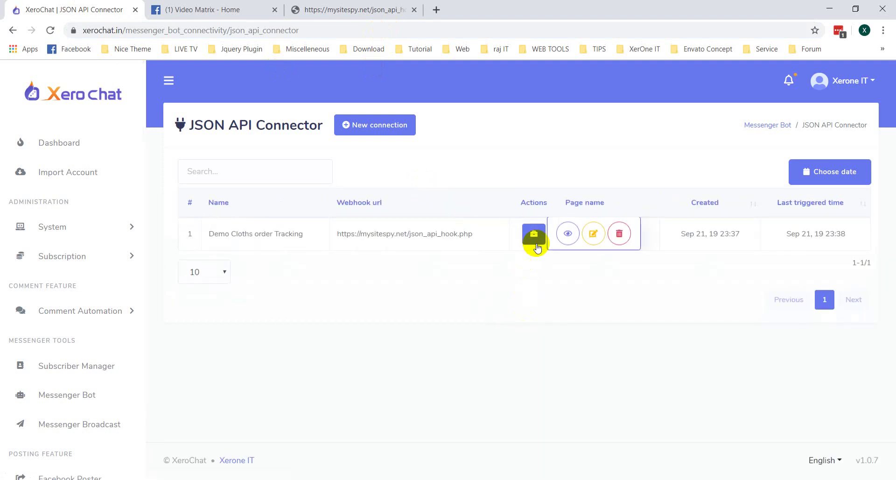
left_click(571, 233)
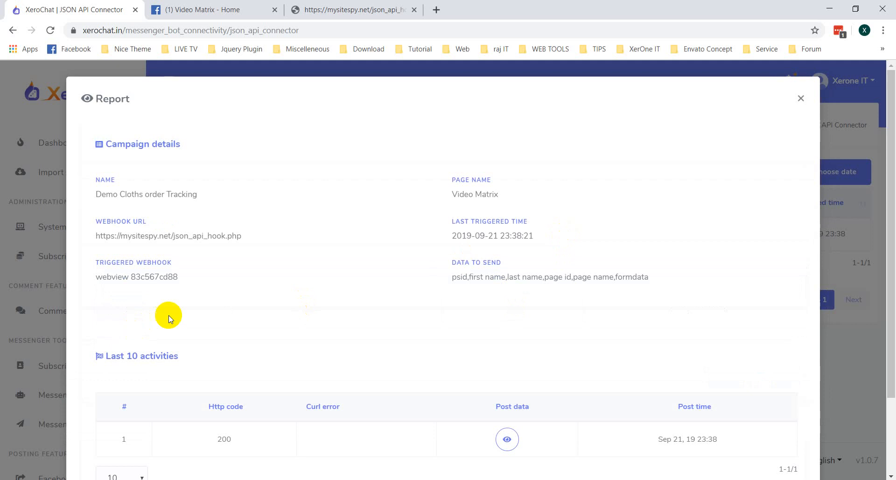
scroll(168, 315, "down", 2)
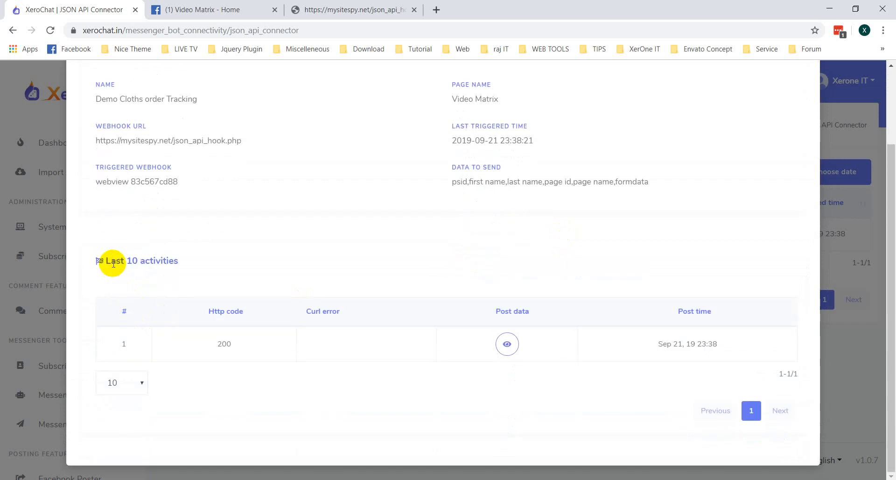
Review the campaign details and highlight the latest activity entry with HTTP code 200
left_click_drag(97, 260, 203, 260)
left_click(203, 262)
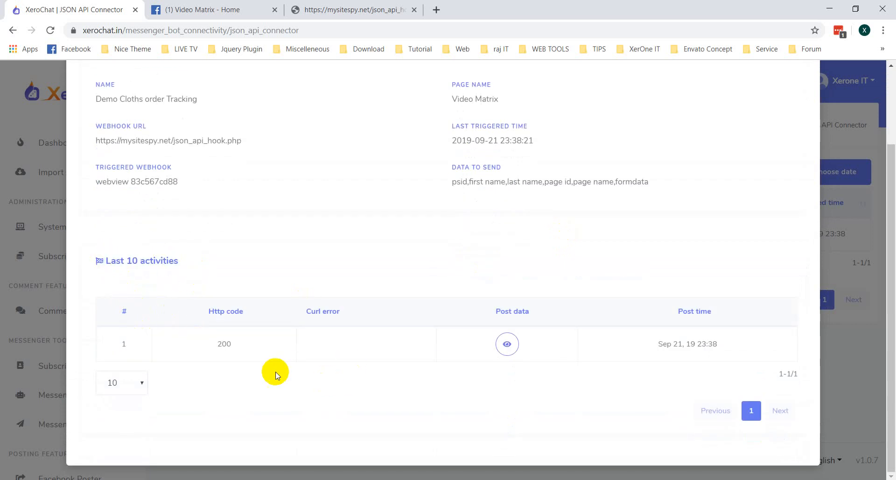
left_click_drag(112, 344, 738, 343)
left_click(502, 294)
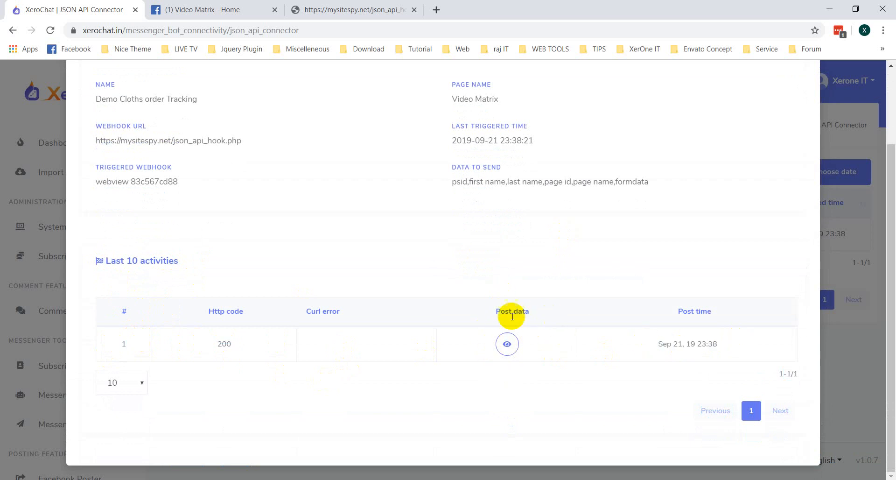
View and select the posted order JSON, close the post data list and switch to FileZilla
left_click(507, 344)
scroll(383, 272, "down", 1)
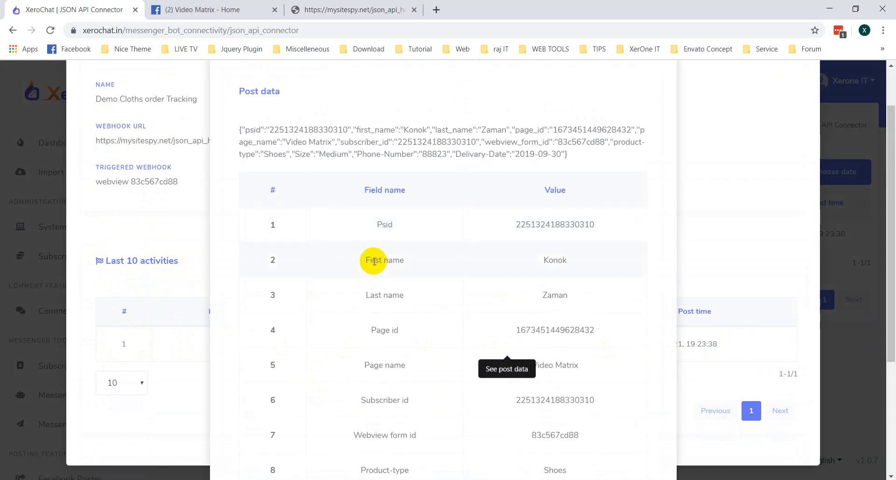
mouse_move(238, 130)
left_mouse_down()
mouse_move(575, 153)
mouse_move(380, 126)
mouse_move(238, 128)
left_mouse_up()
left_click(581, 154)
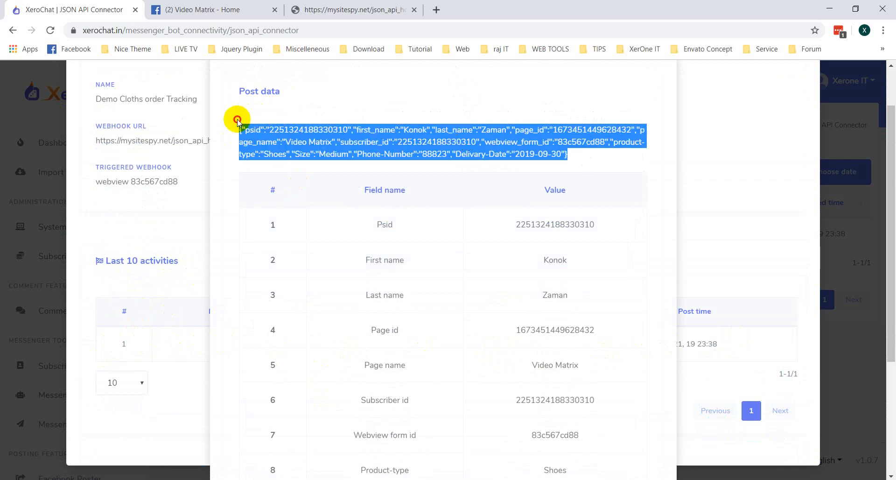
scroll(424, 157, "up", 1)
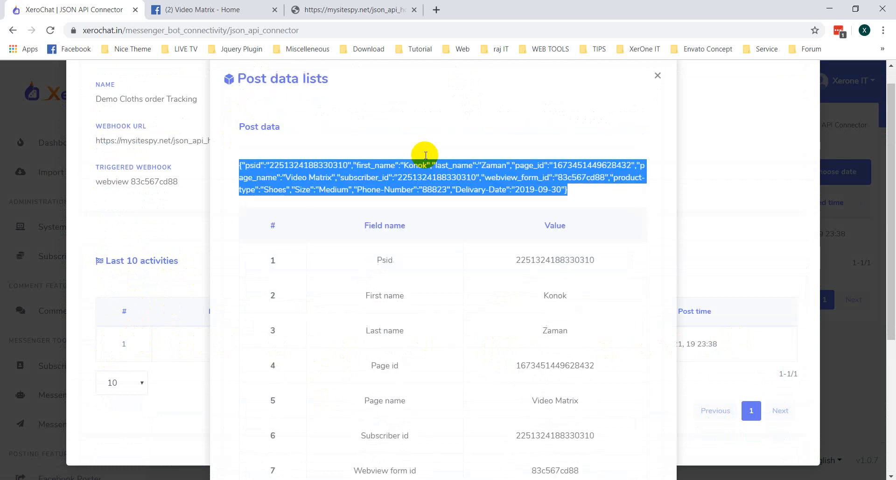
scroll(308, 210, "down", 2)
scroll(421, 280, "down", 2)
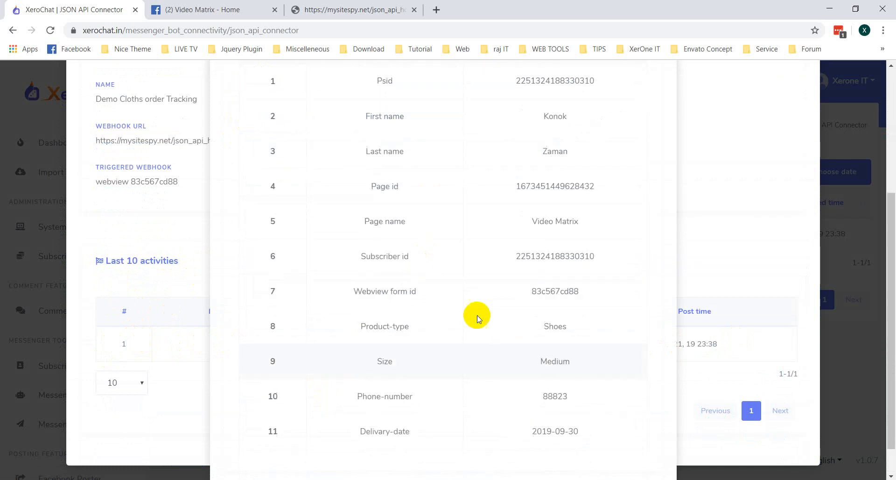
scroll(504, 392, "down", 1)
scroll(547, 301, "up", 2)
scroll(495, 190, "down", 2)
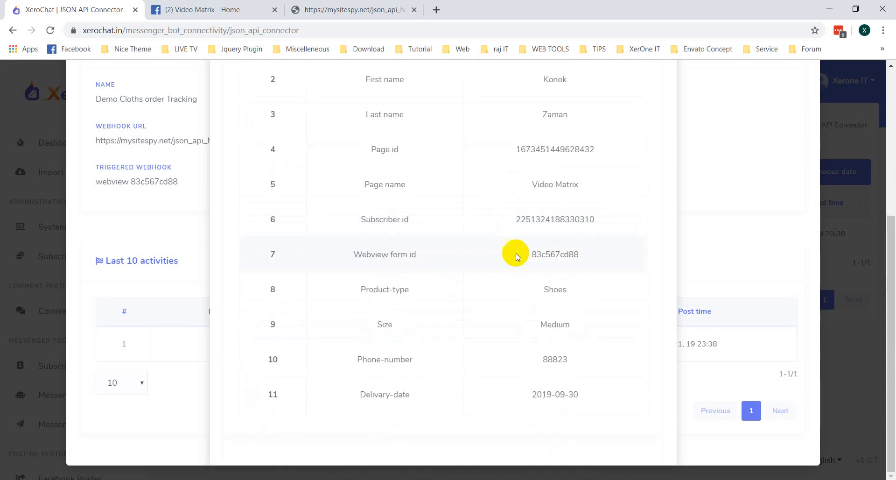
scroll(491, 217, "up", 3)
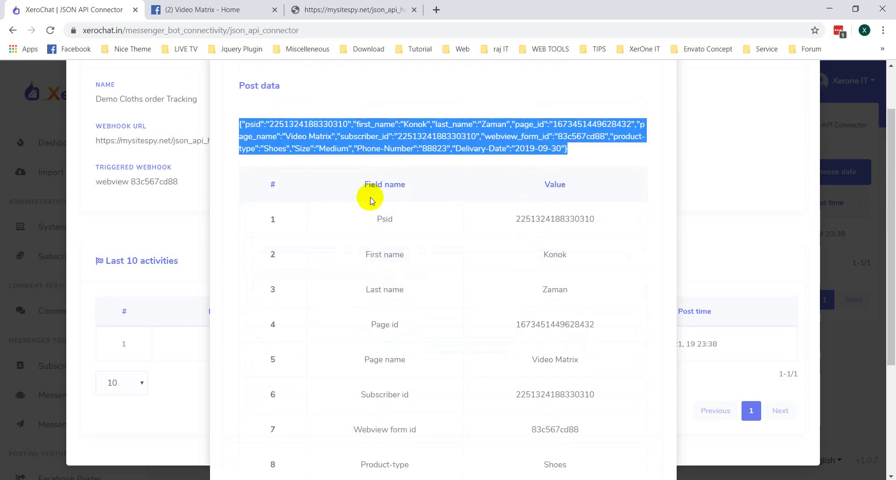
left_click(368, 133)
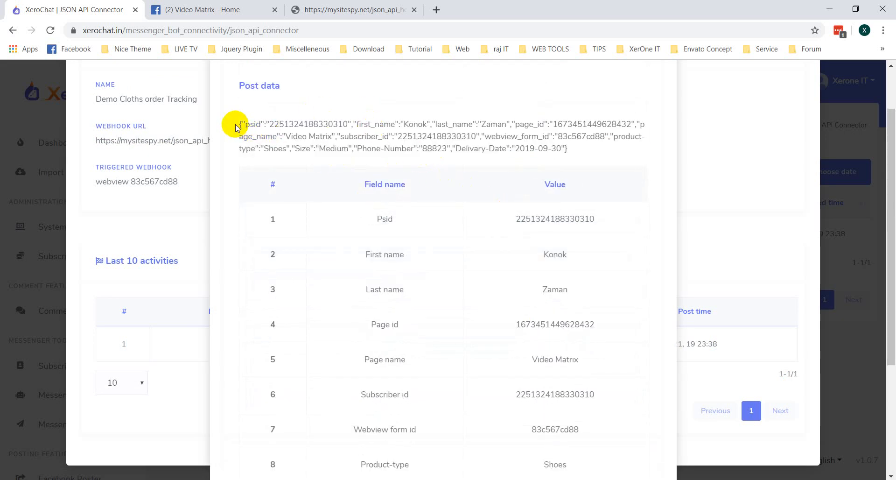
left_click_drag(238, 123, 578, 149)
scroll(532, 192, "down", 3)
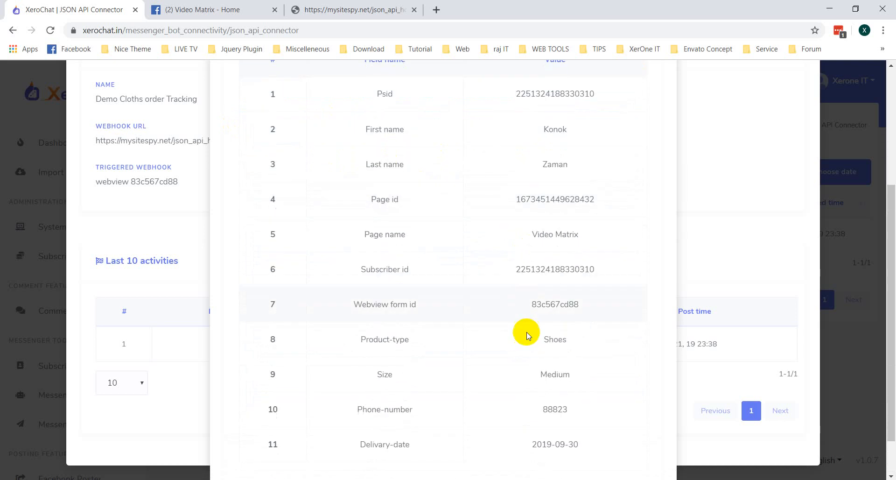
scroll(583, 379, "up", 3)
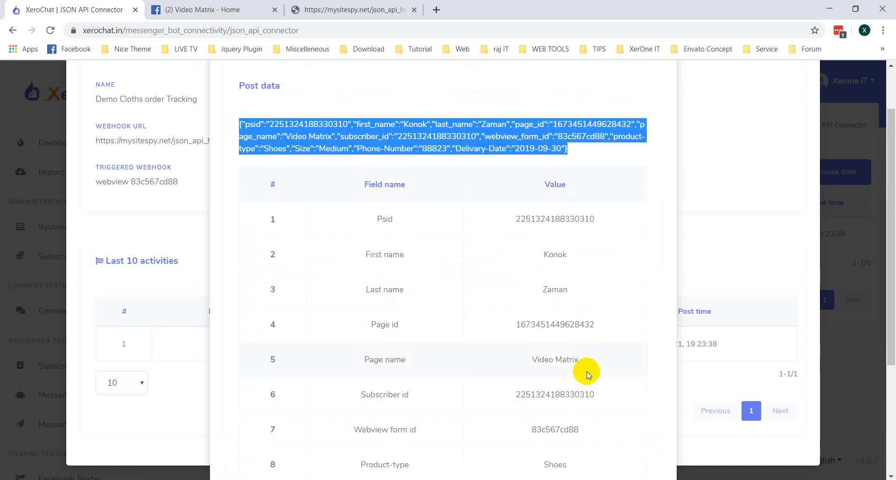
left_click(657, 98)
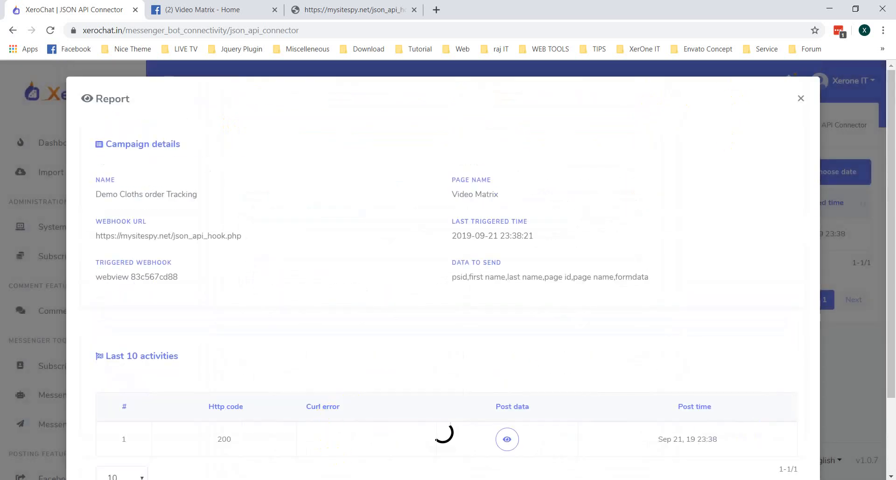
key("alt+Tab")
Refresh the public_html listing and select json_api.txt, now 281 bytes
right_click(807, 287)
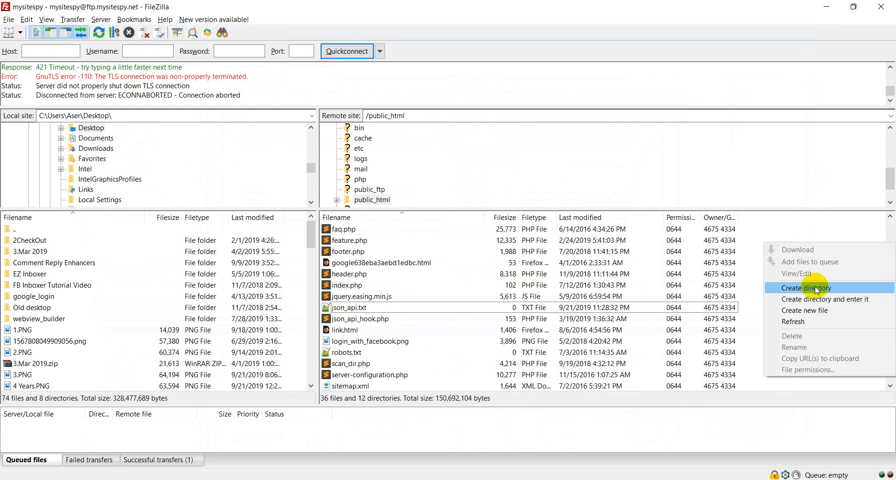
left_click(808, 308)
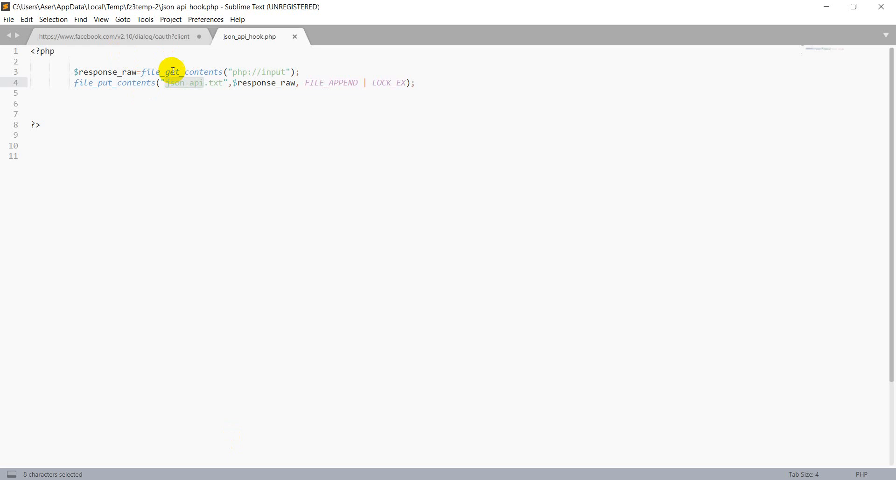
left_click(202, 83)
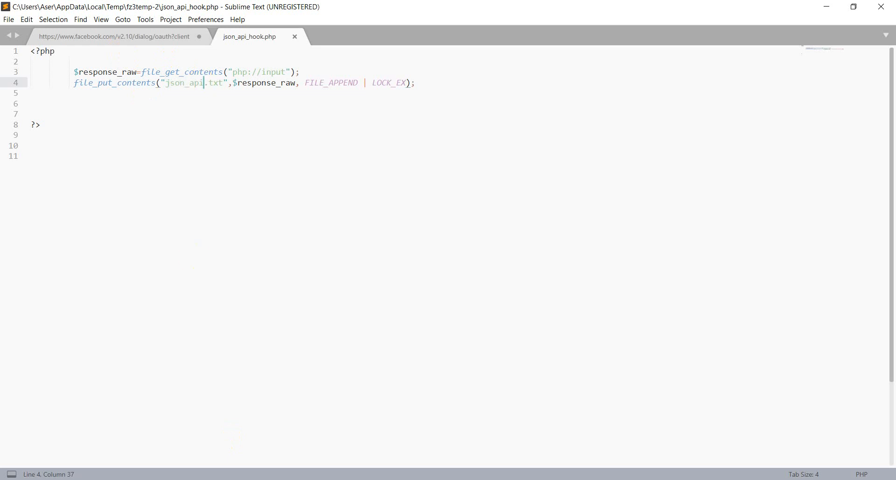
key("alt+Tab")
left_click(348, 307)
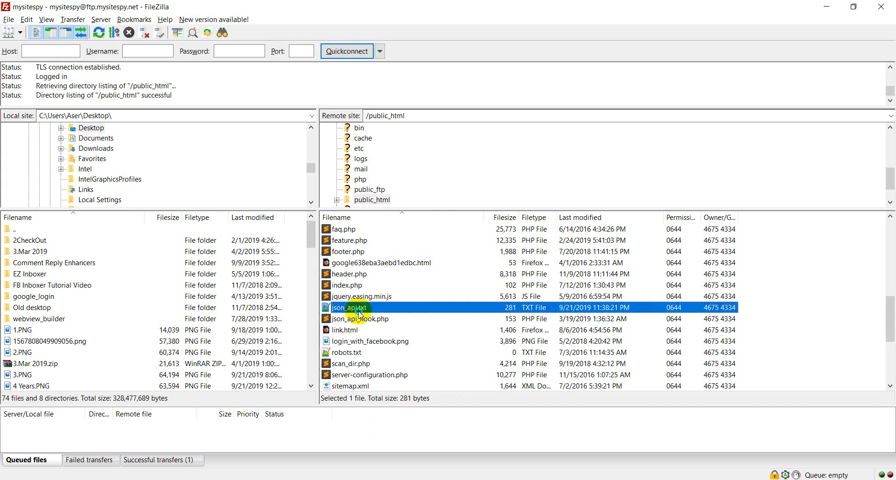
View/Edit json_api.txt from FileZilla's remote pane so the logged order JSON opens in Notepad++
right_click(359, 310)
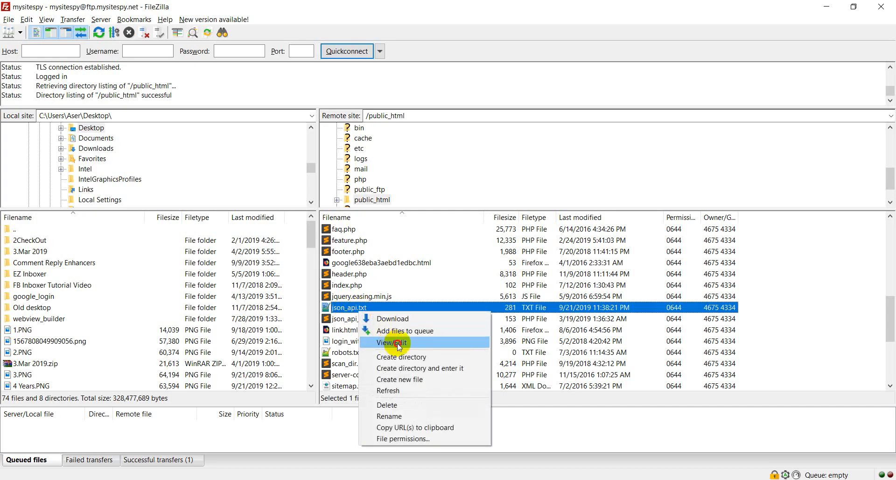
left_click(392, 343)
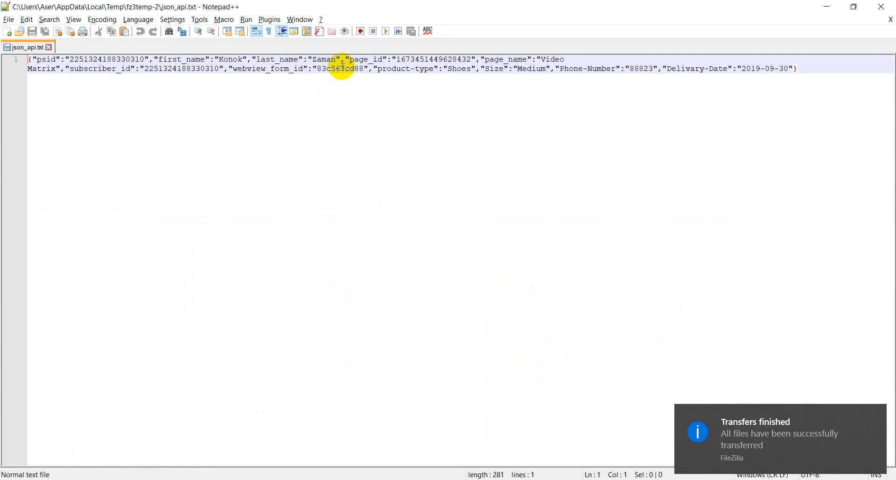
left_click(816, 67)
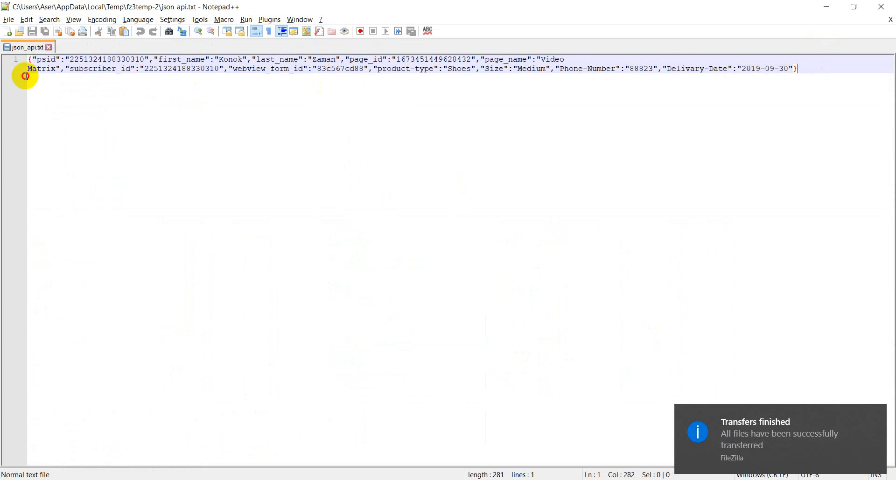
key("ctrl+a")
key("ctrl+c")
key("End")
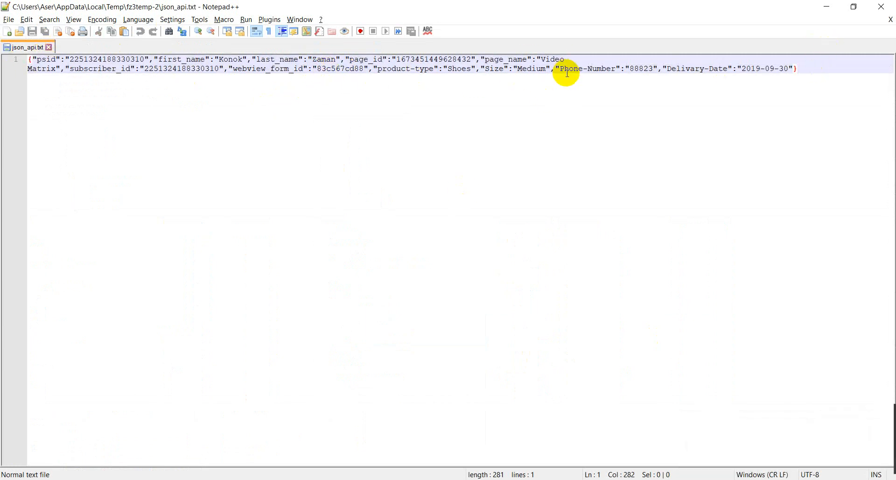